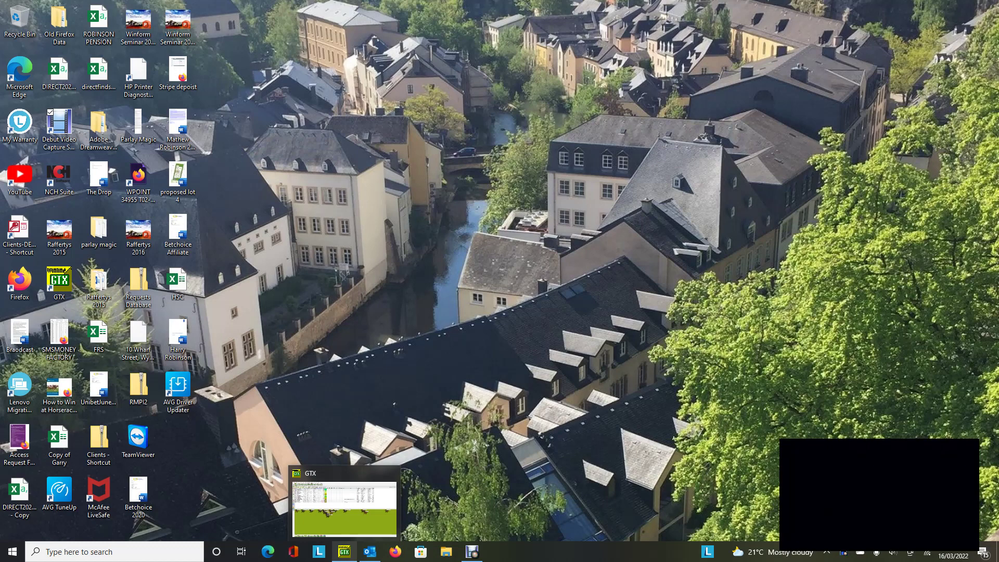
- Switch to GTX, view Cascadian's past runs in Flemington race 6, and return to the race field
click(344, 502)
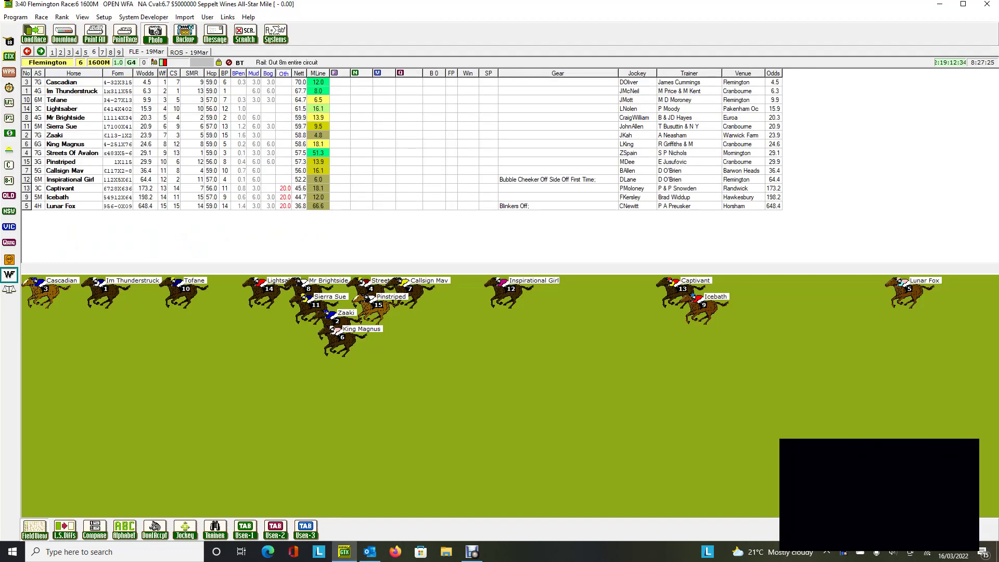
click(65, 171)
click(65, 82)
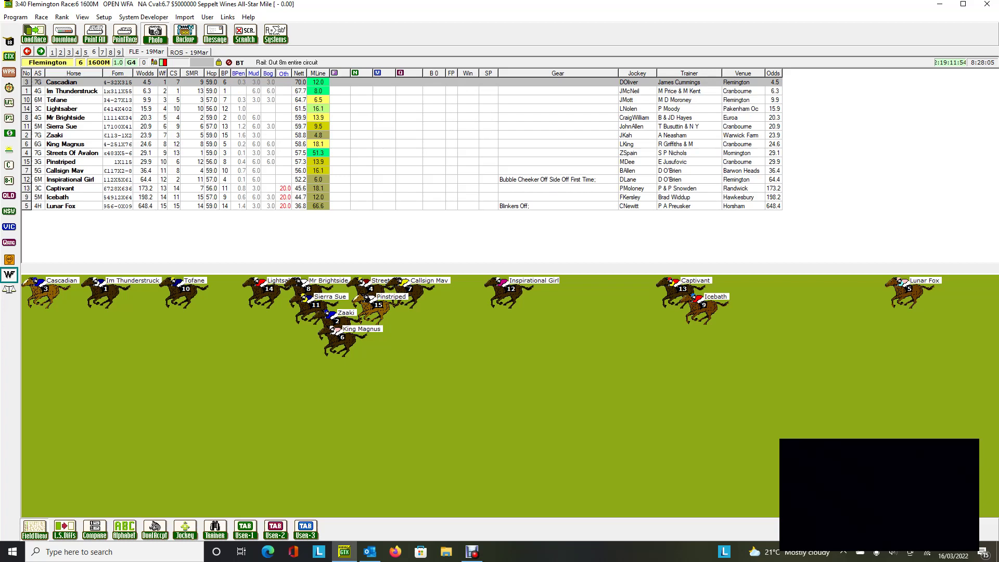
key(Return)
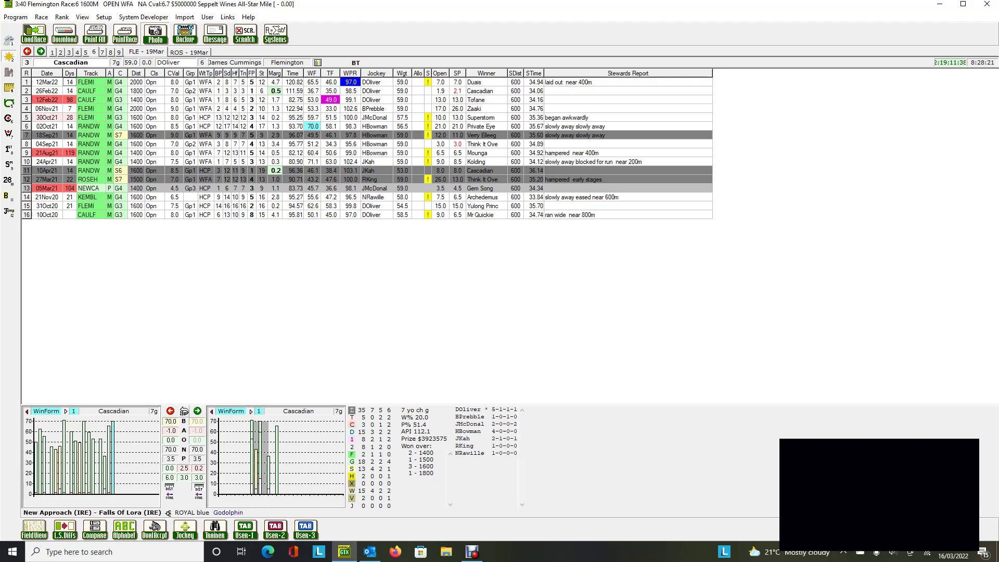
key(Escape)
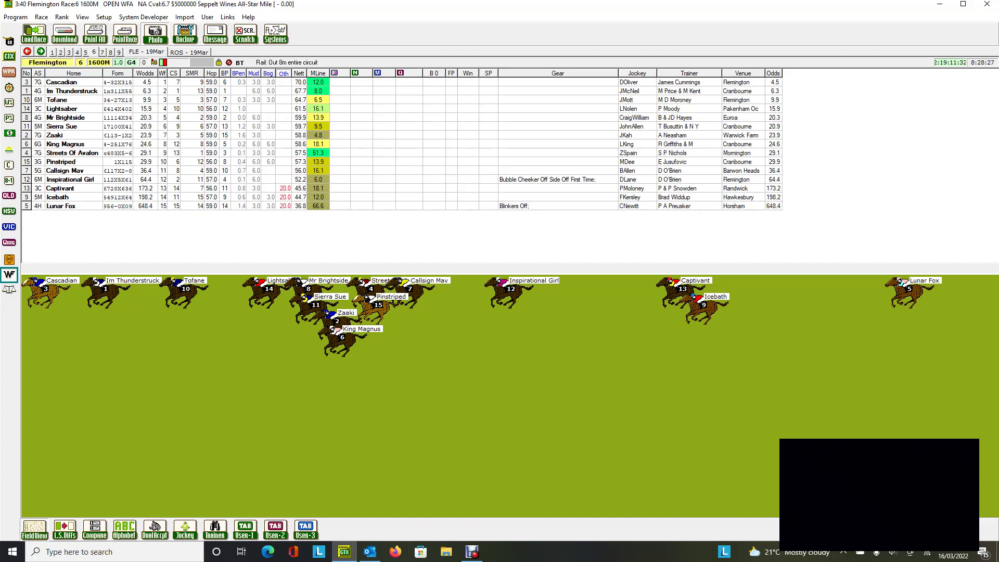
- Review the Flemington race 6 entries for Im Thunderstruck, Tofane, Lightsaber and Mr Brightside
click(73, 90)
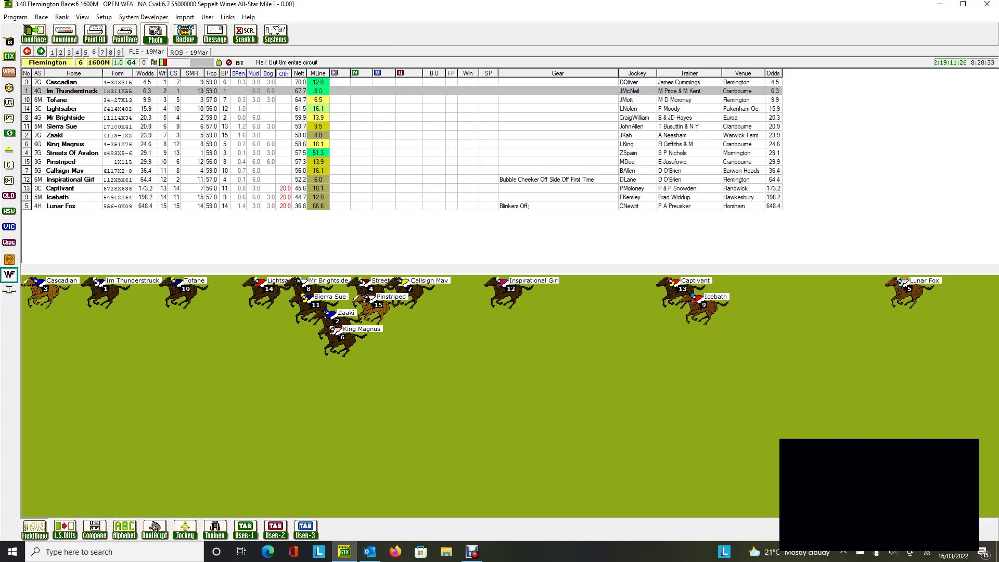
click(73, 99)
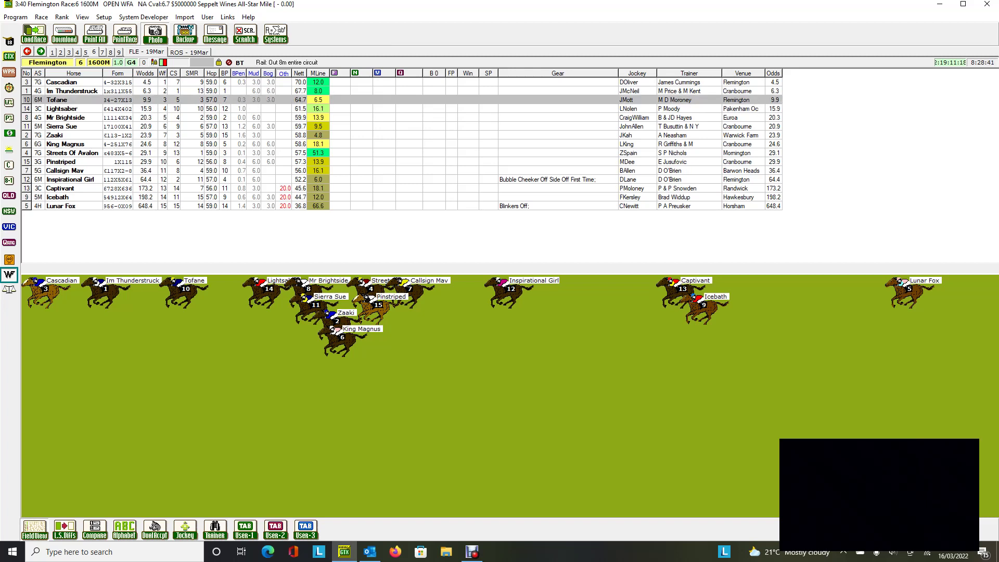
click(62, 108)
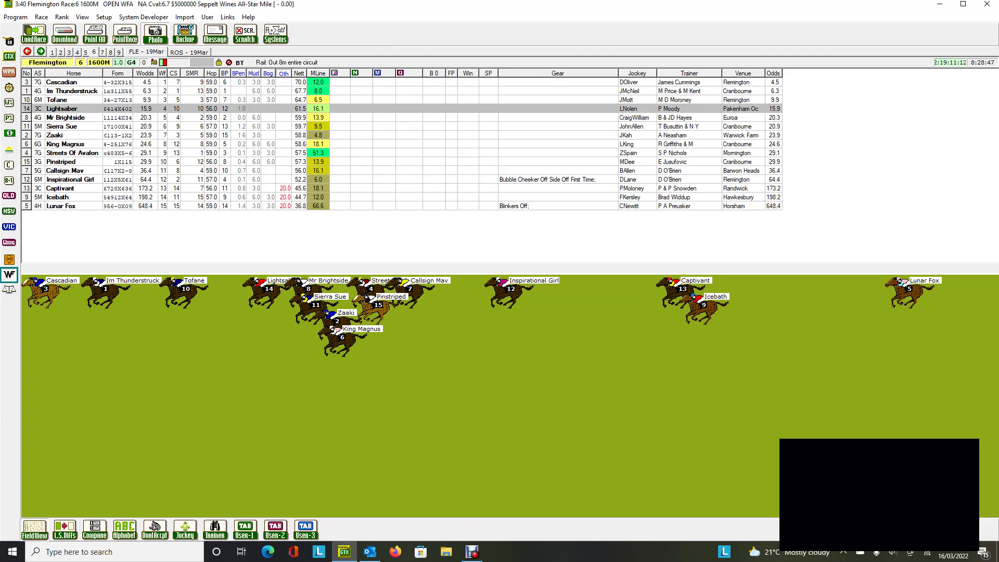
click(65, 117)
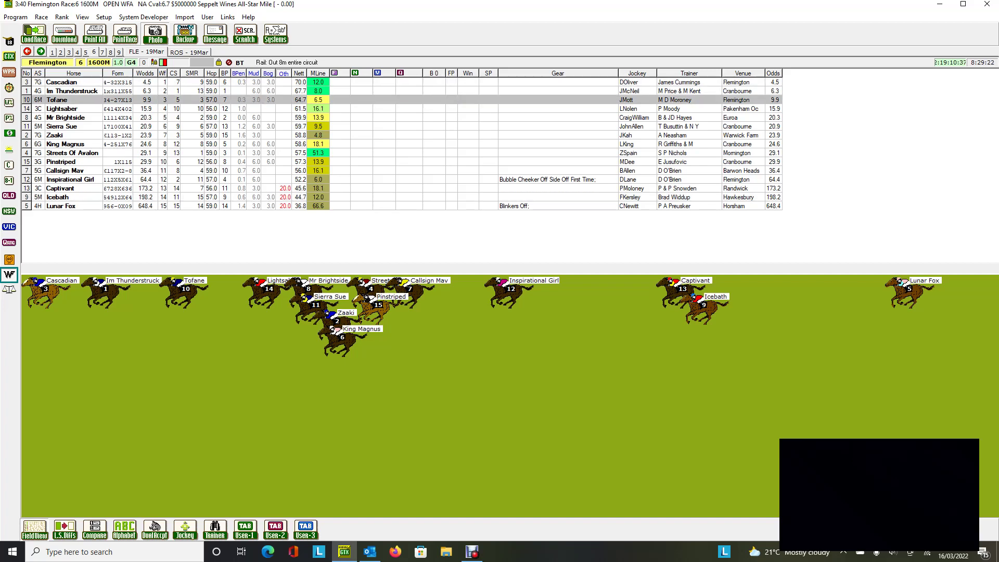
- Bring up Rosehill race 7, the George Ryder Stakes, and review Forbidden Love's entry
click(41, 51)
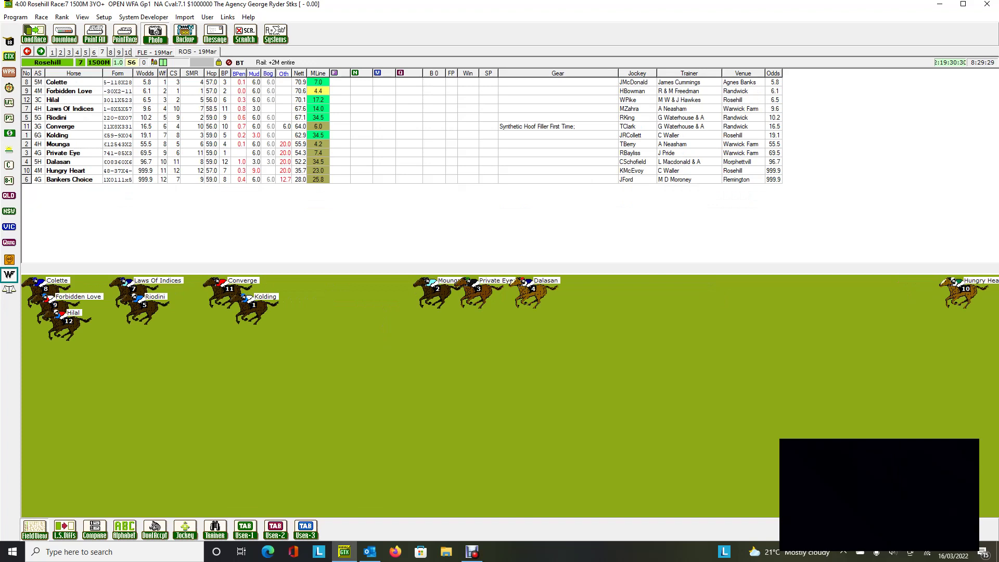
click(73, 91)
- Bring up Rosehill race 8, the Golden Slipper, and examine the entries for Queen Of The Ball, Coolangatta, Russian Conquest and Sejardan
key(Right)
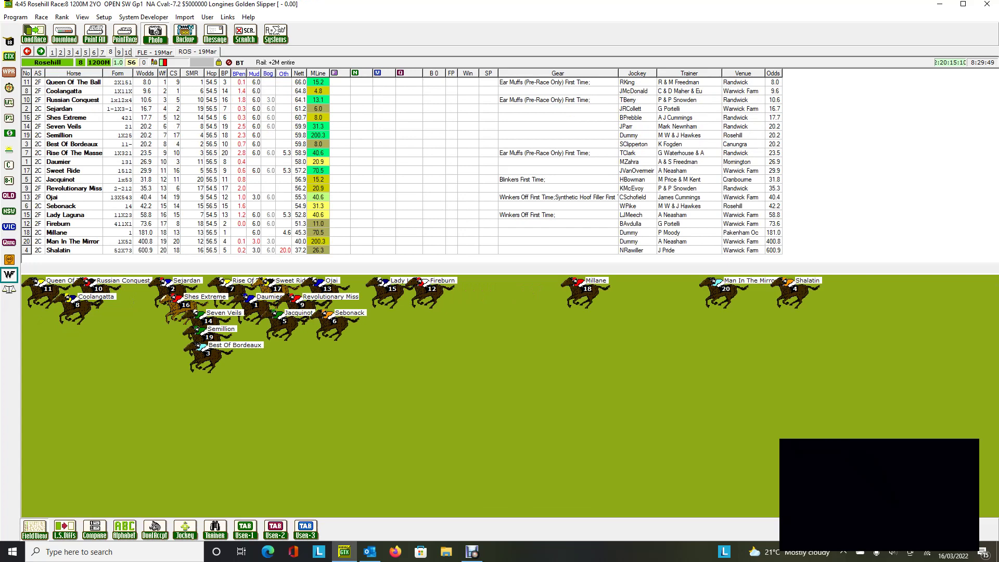
click(73, 91)
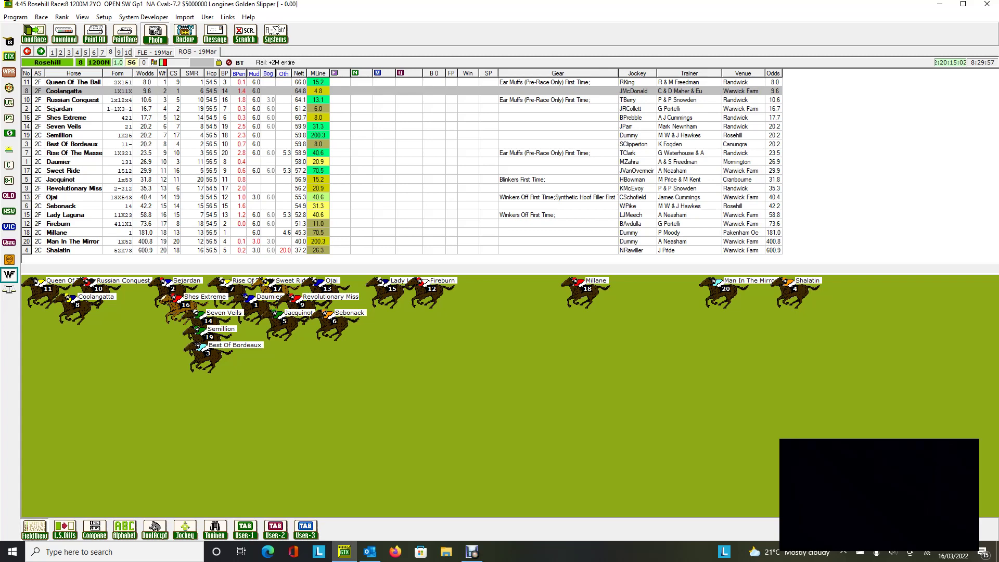
click(73, 108)
click(73, 82)
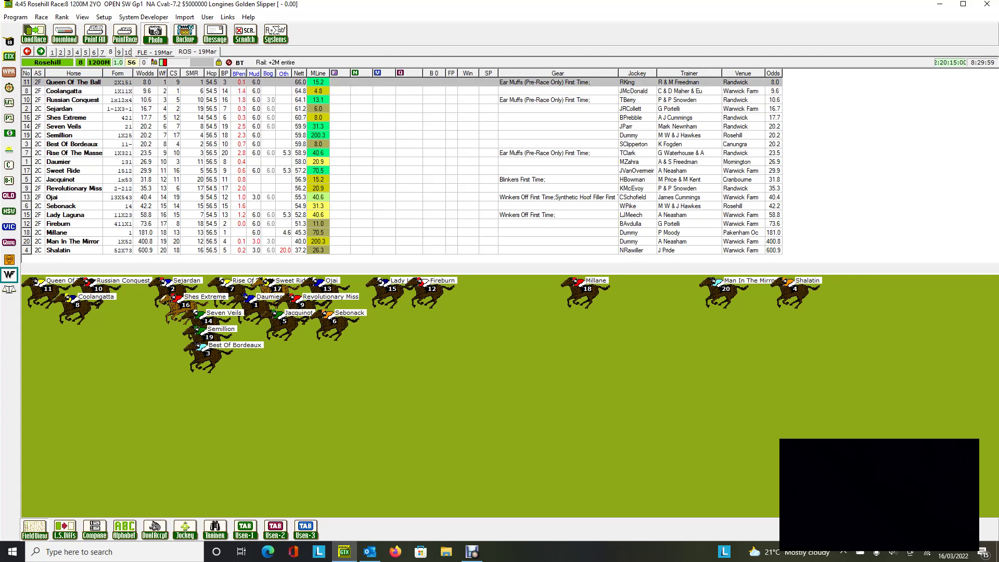
click(74, 90)
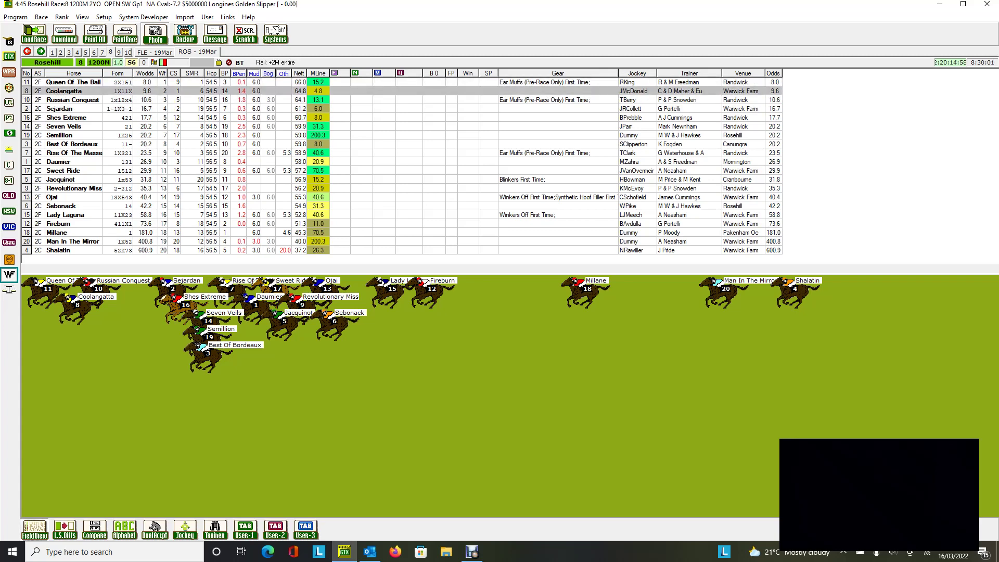
click(73, 100)
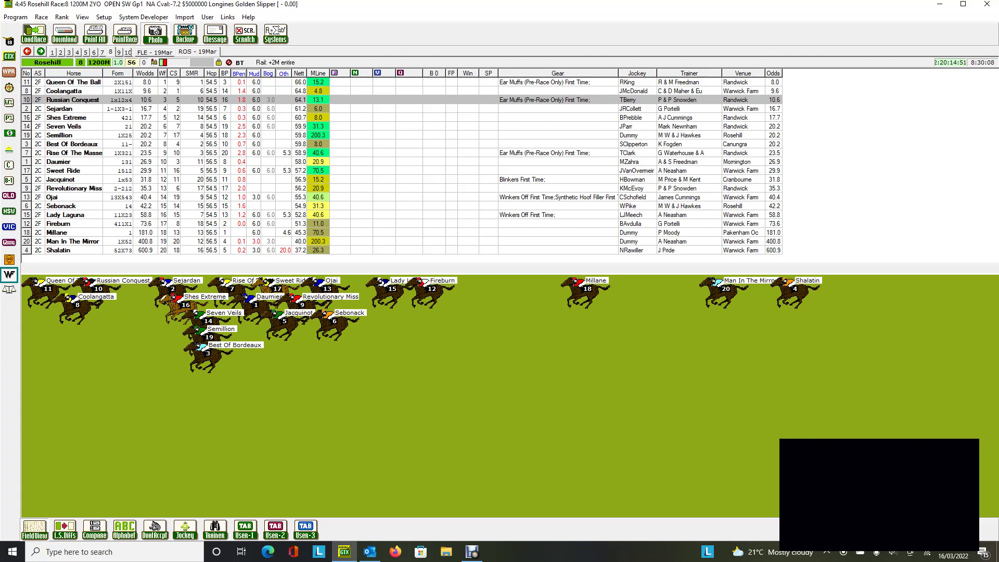
click(66, 117)
click(66, 108)
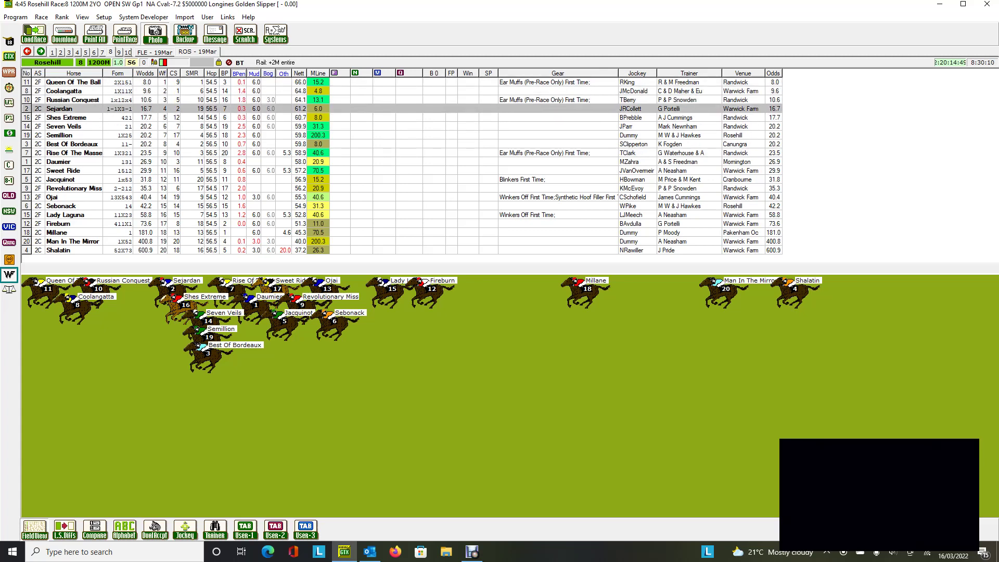
- Compare the Golden Slipper figures of Coolangatta, Sejardan, Shes Extreme and Russian Conquest
click(66, 91)
click(66, 108)
click(66, 117)
click(73, 99)
click(62, 91)
click(59, 108)
click(73, 99)
- View Queen Of The Ball's past runs and return to the Golden Slipper field
click(74, 82)
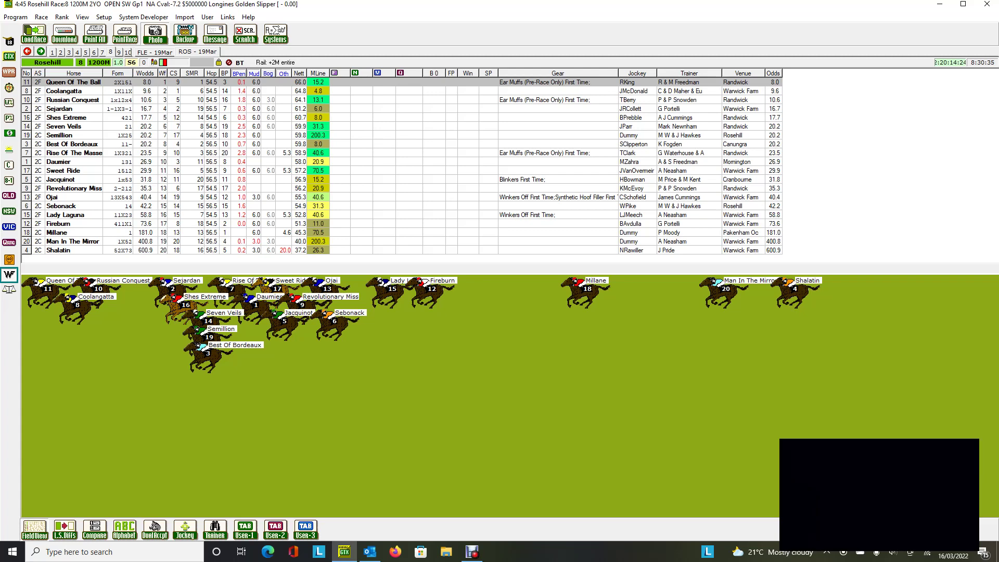
click(73, 82)
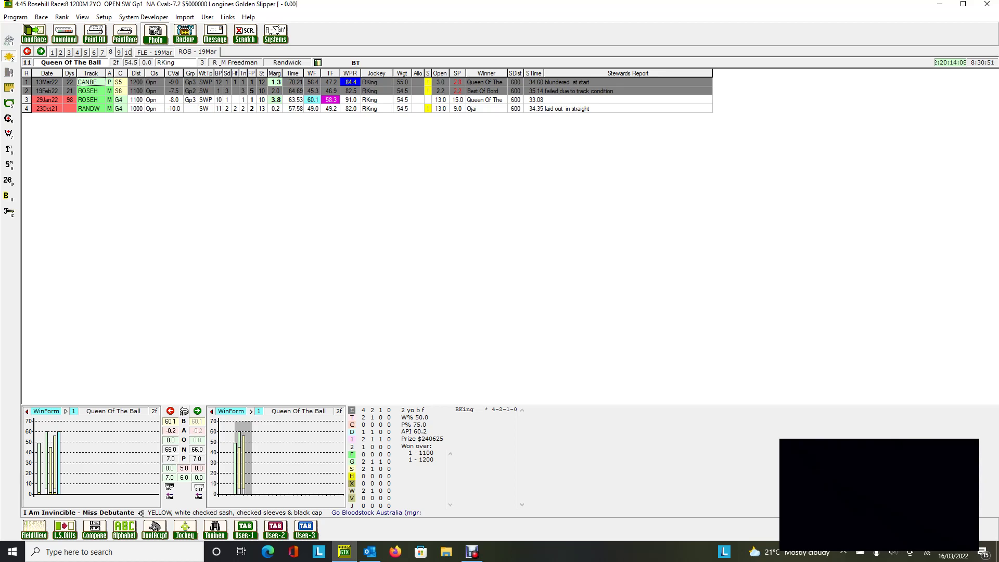
key(Escape)
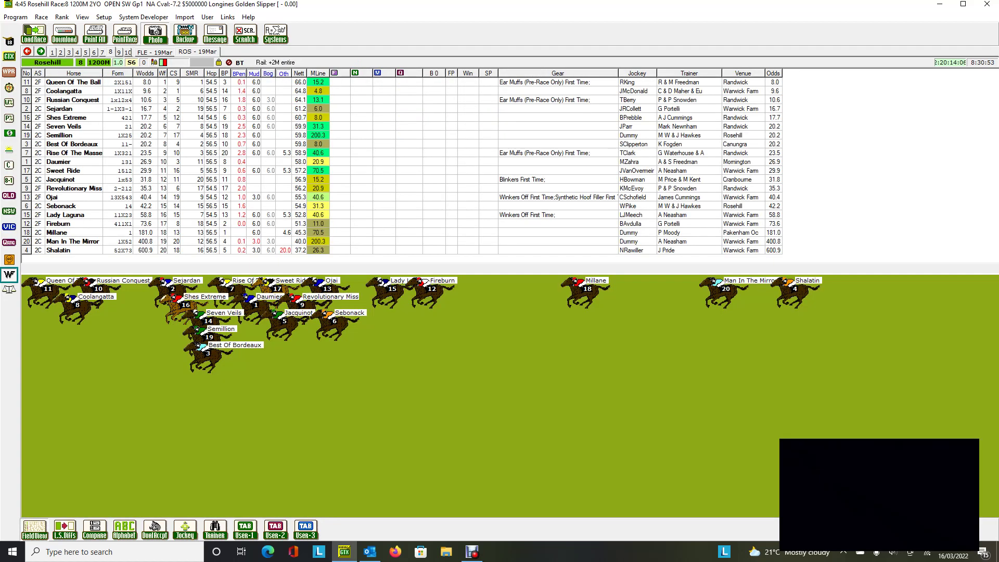
- Go back over the Golden Slipper's top four entries from Queen Of The Ball to Sejardan, and examine Fireburn's entry
key(Down)
key(Down)
click(73, 82)
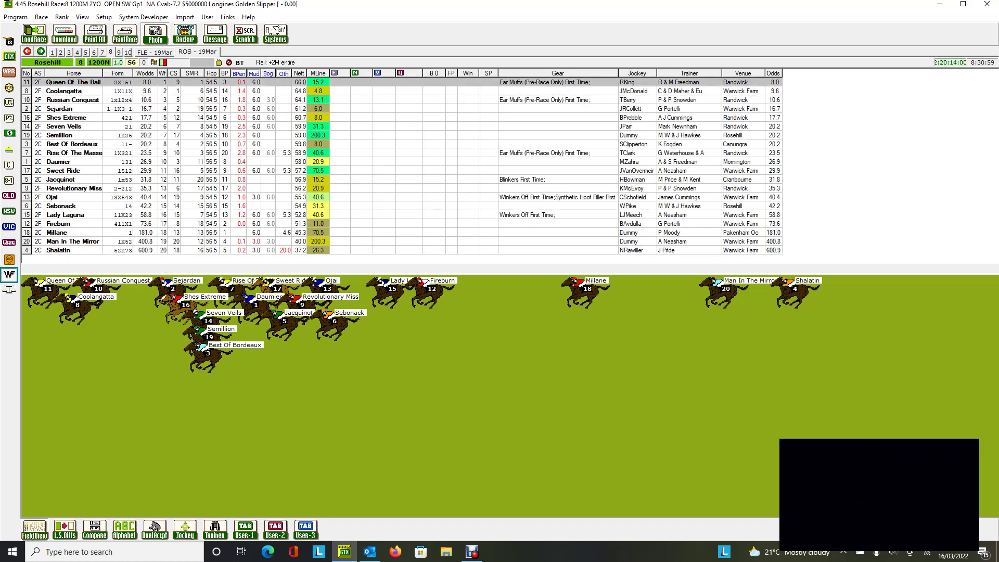
key(Down)
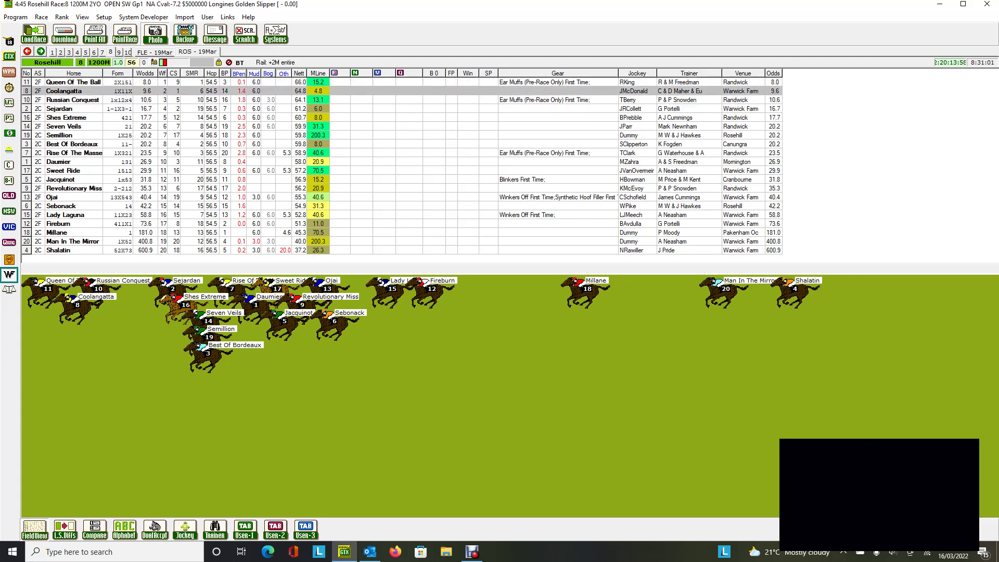
key(Down)
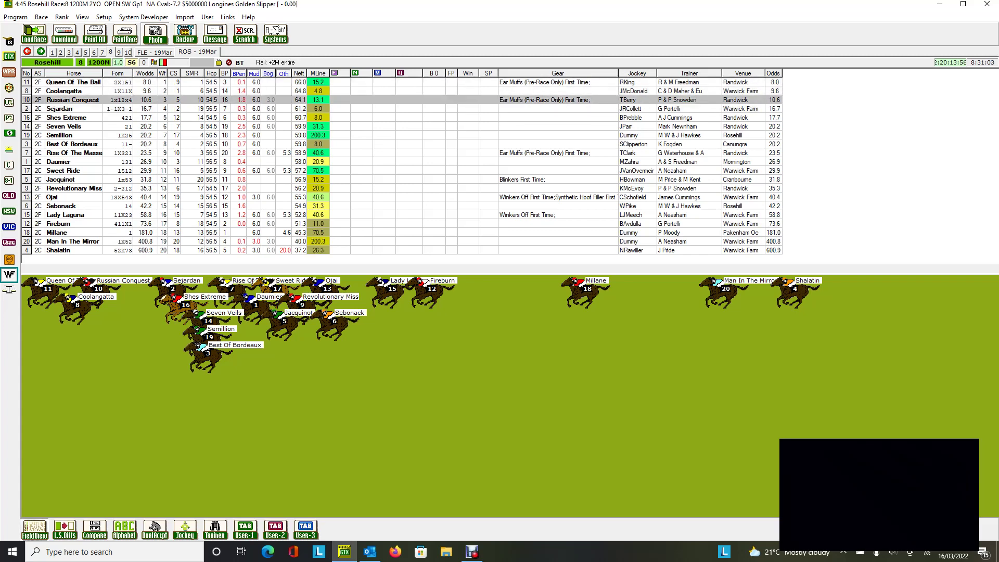
key(Down)
key(Up)
key(Up)
key(Down)
key(Up)
key(Up)
key(Down)
key(Down)
click(59, 108)
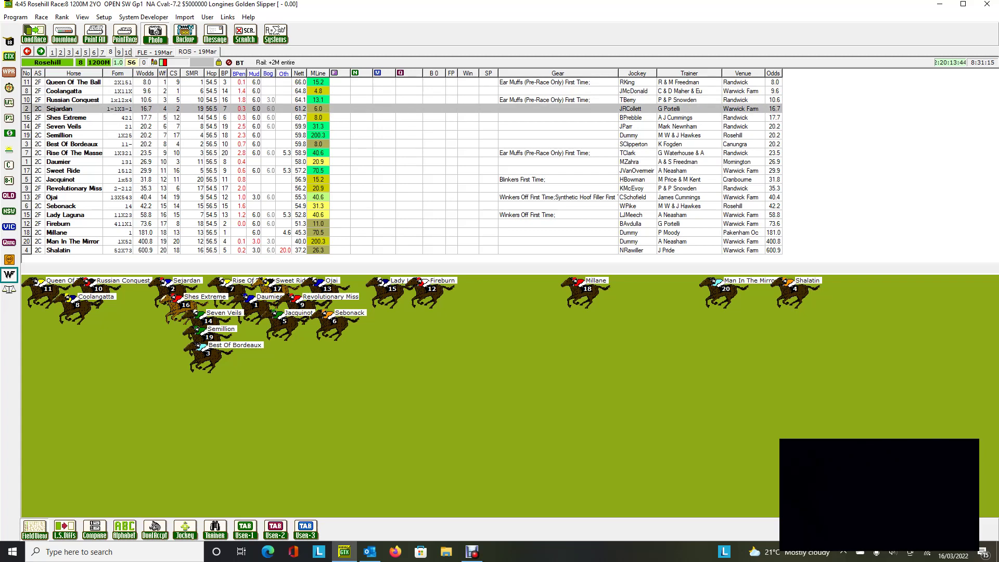
click(60, 224)
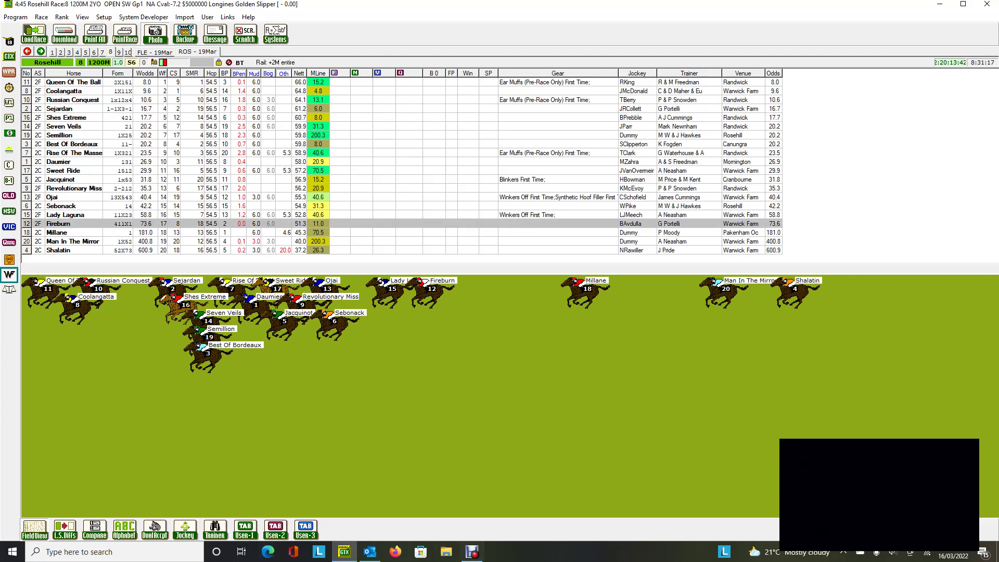